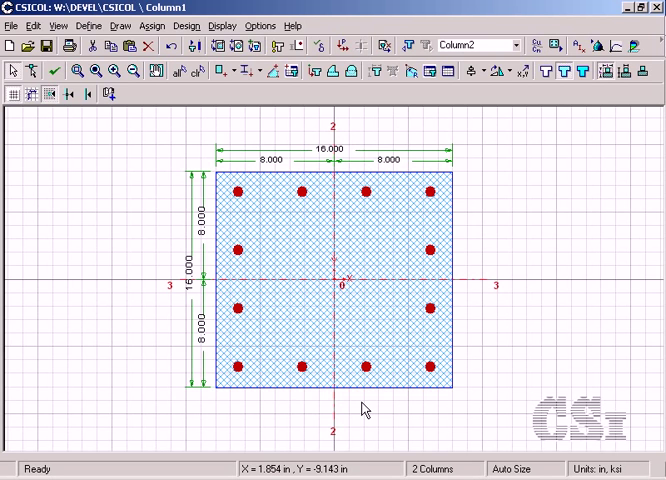
Delete the 16-inch square Column2, leaving only the empty Column1.
key("Delete")
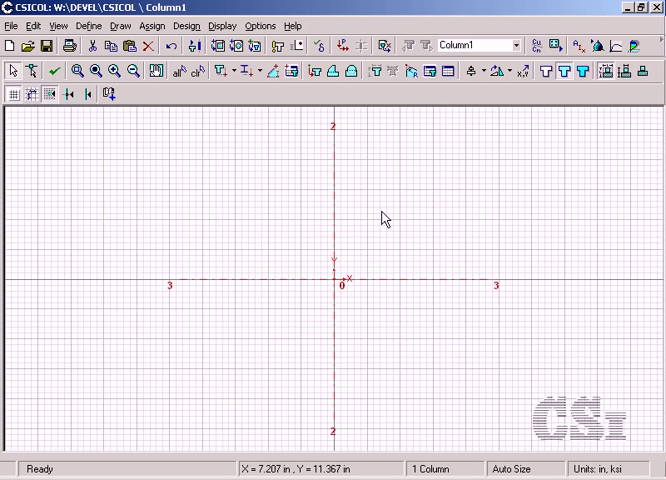
Define a new 16 by 16 inch rectangular column with bars on all four faces.
left_click(12, 26)
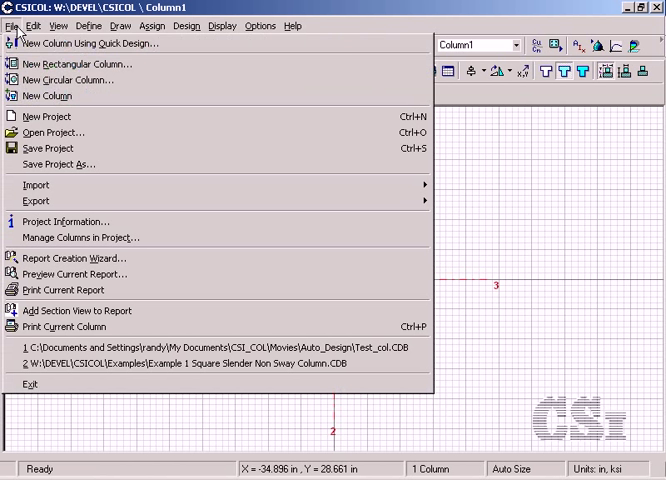
left_click(80, 68)
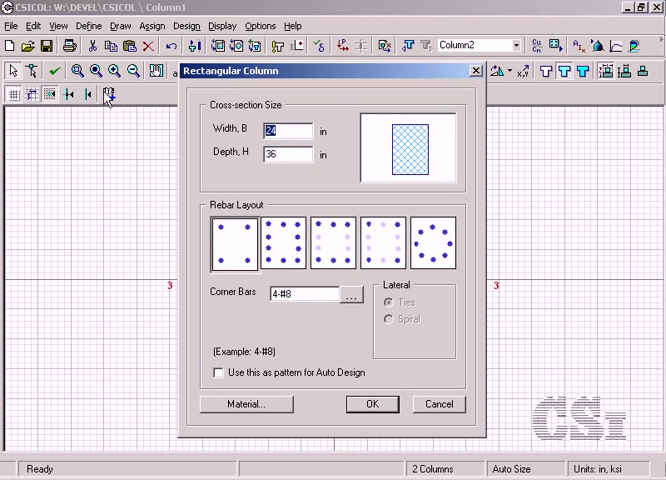
type("16")
key("Tab")
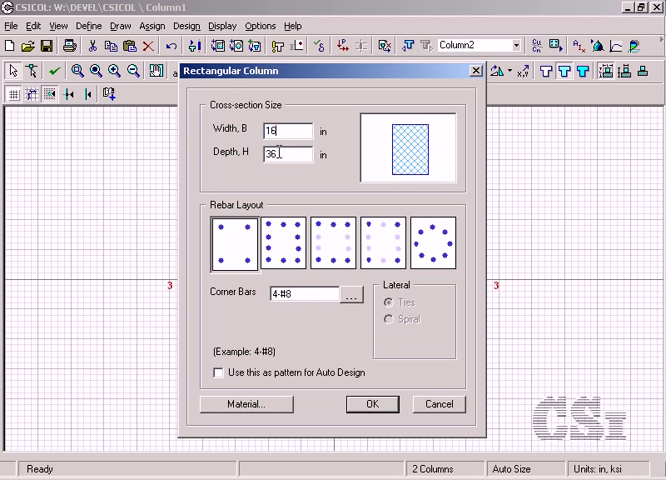
type("1")
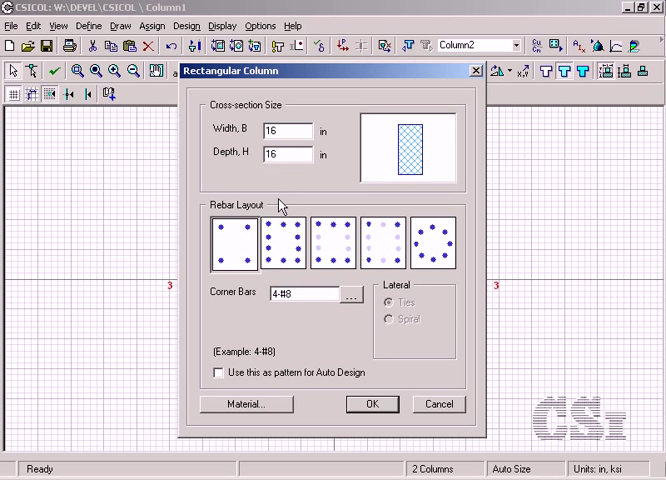
left_click(282, 244)
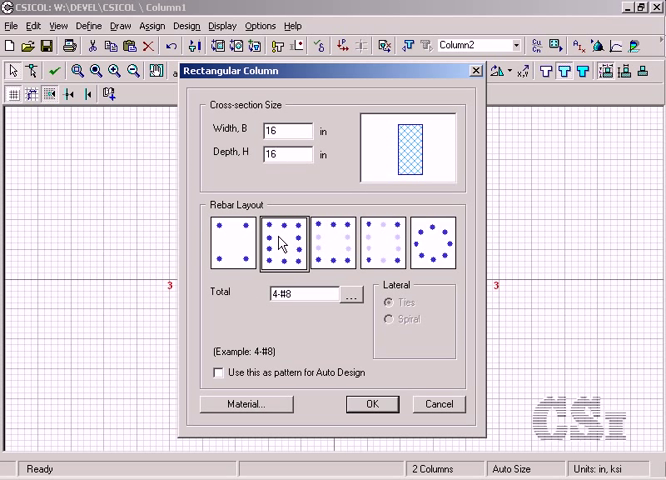